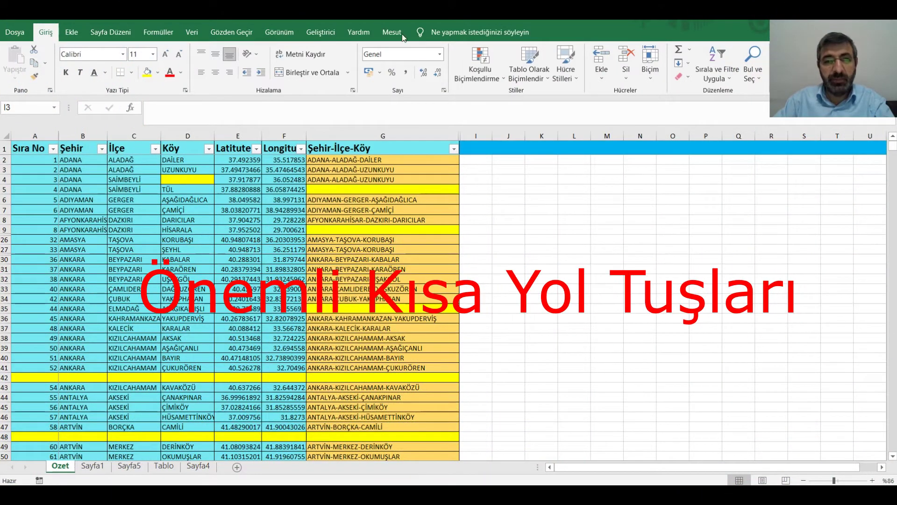
Step: Inspect the header row and the combined-text formulas in G4 and G6
{"action": "left_click", "coordinate": [18, 149]}
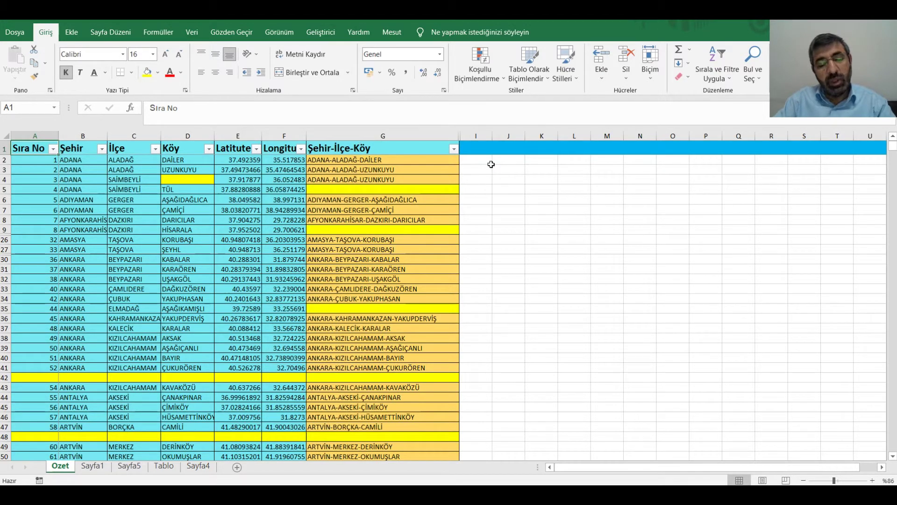
{"action": "key", "text": "ctrl+Right"}
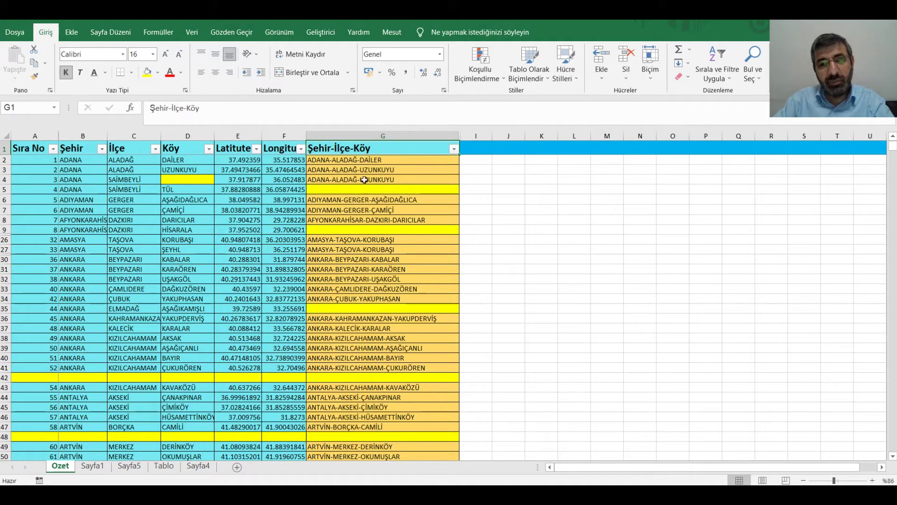
{"action": "left_click", "coordinate": [365, 179]}
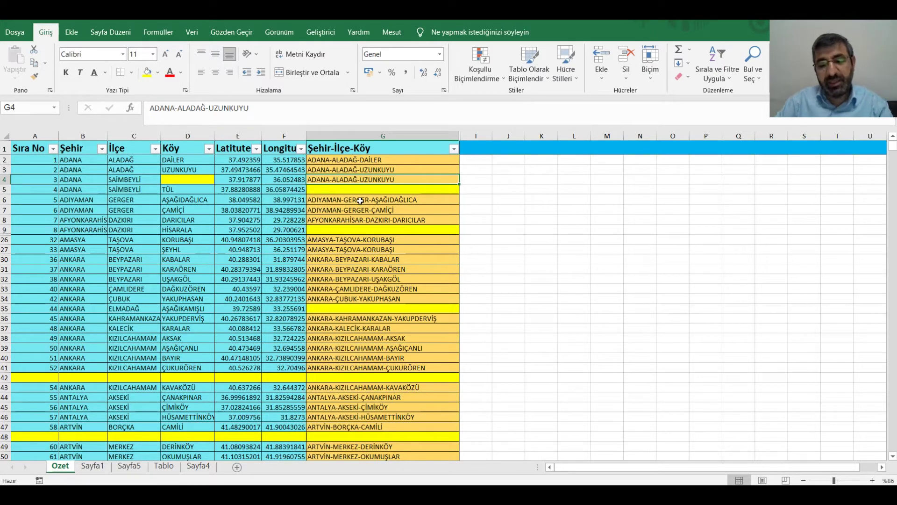
{"action": "left_click", "coordinate": [361, 201]}
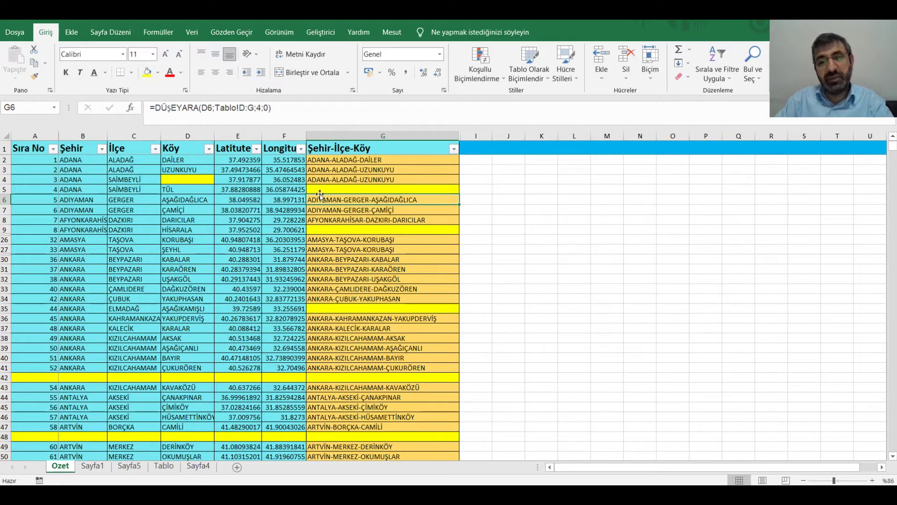
{"action": "left_click", "coordinate": [22, 150]}
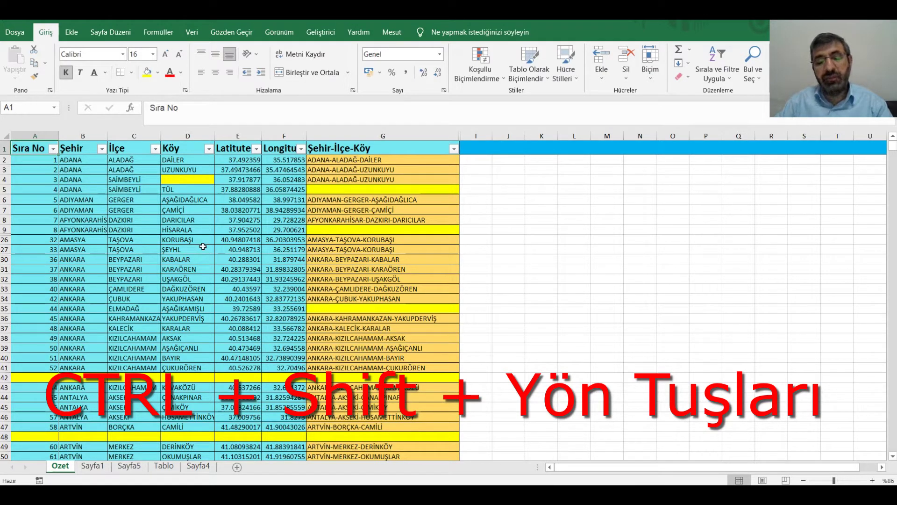
Step: Select the table block A1:G41 and copy it, then pick empty cell J5
{"action": "key", "text": "ctrl+shift+Right"}
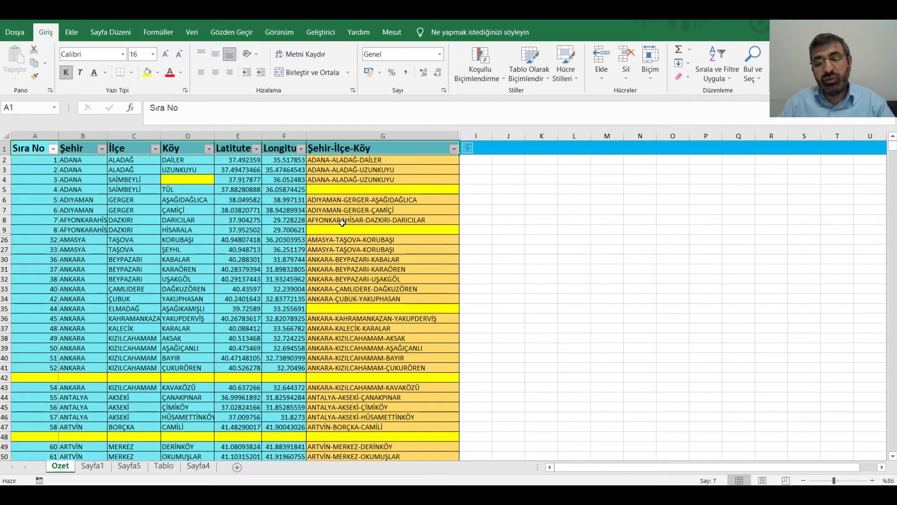
{"action": "key", "text": "ctrl+a"}
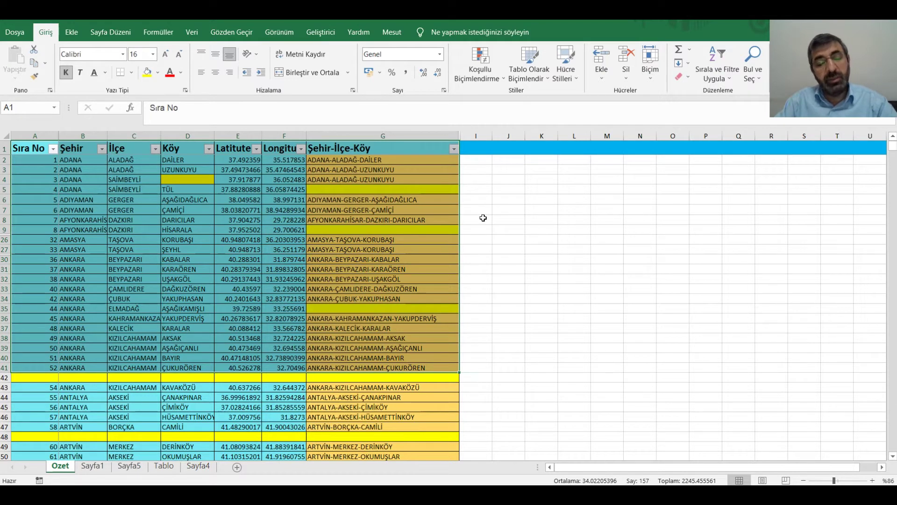
{"action": "key", "text": "ctrl+c"}
{"action": "left_click", "coordinate": [501, 190]}
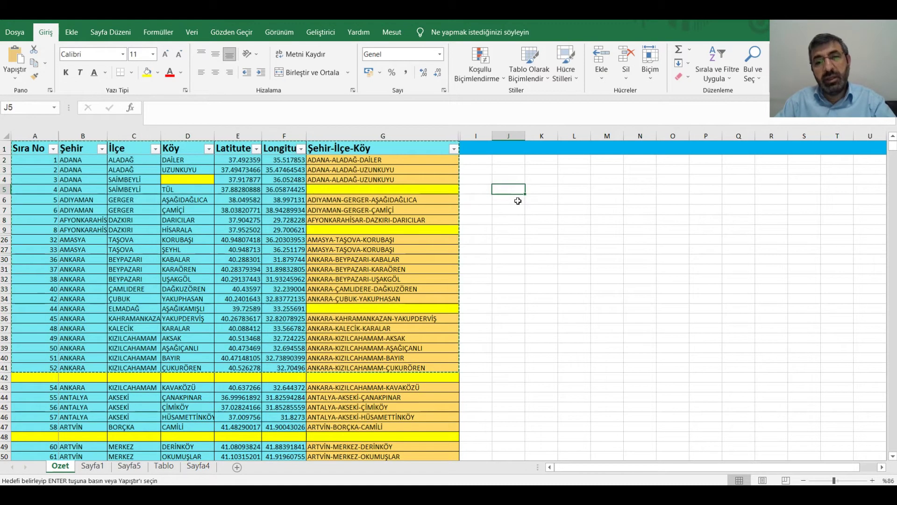
Step: Clear the copy marquee and make A1 the starting cell
{"action": "key", "text": "Escape"}
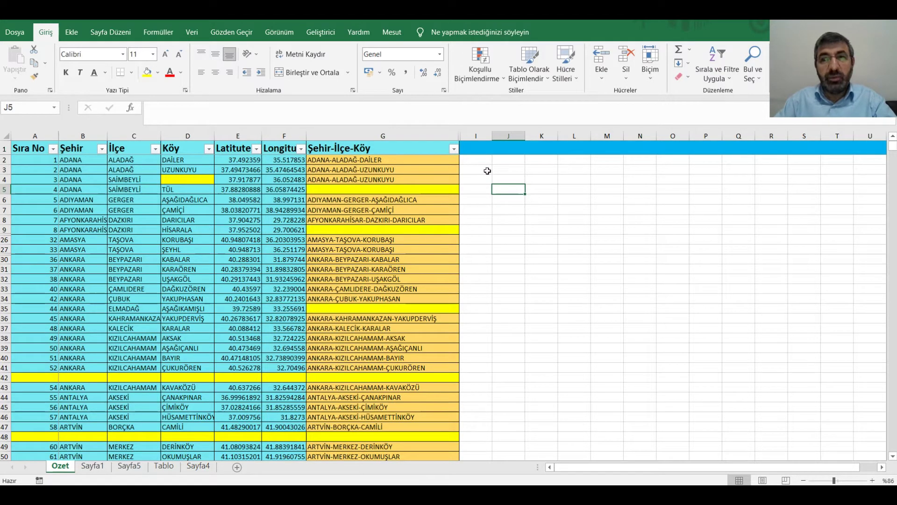
{"action": "key", "text": "shift"}
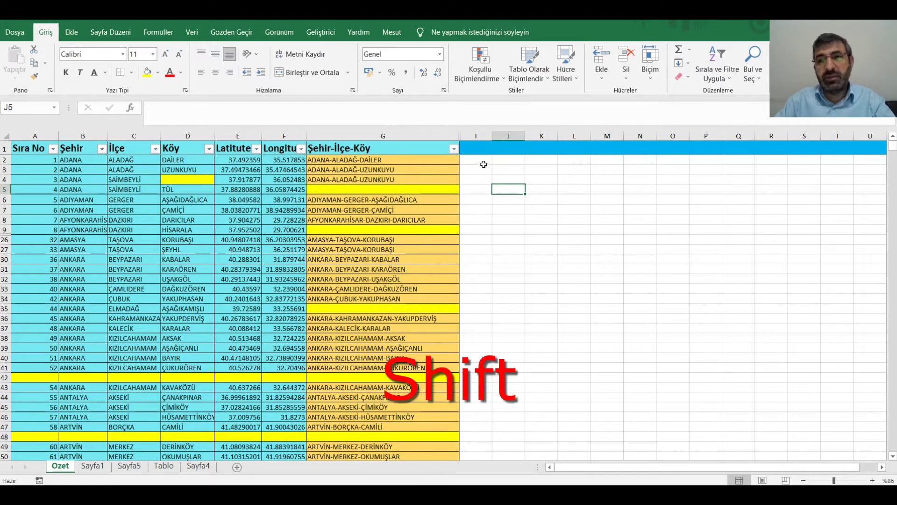
{"action": "left_click", "coordinate": [47, 147]}
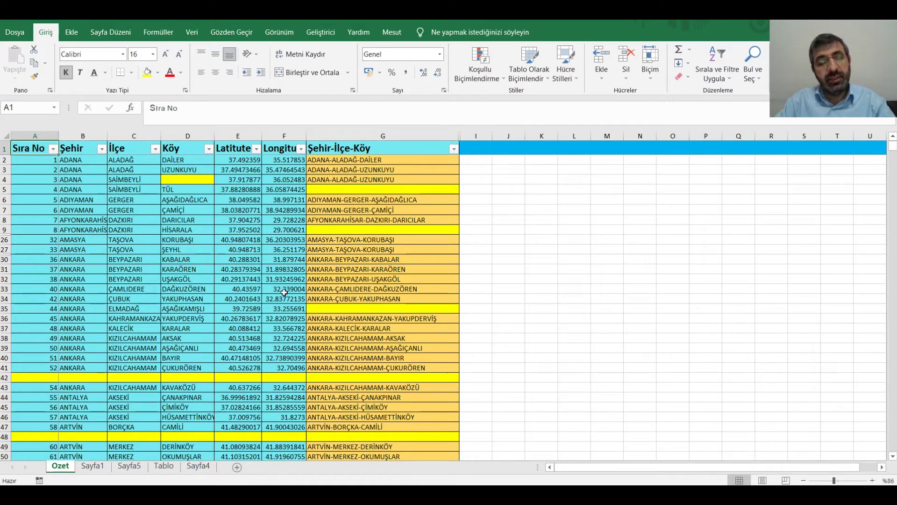
{"action": "left_click", "coordinate": [231, 249], "text": "shift"}
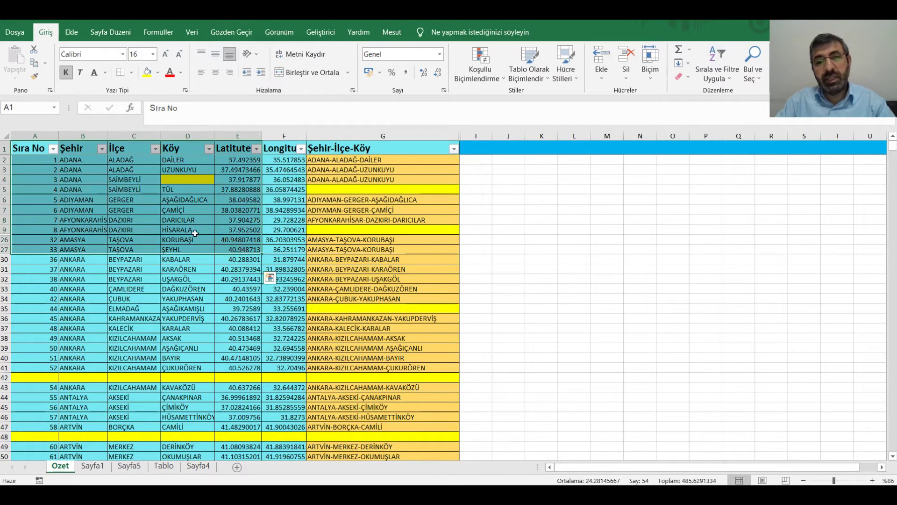
{"action": "left_click", "coordinate": [34, 268]}
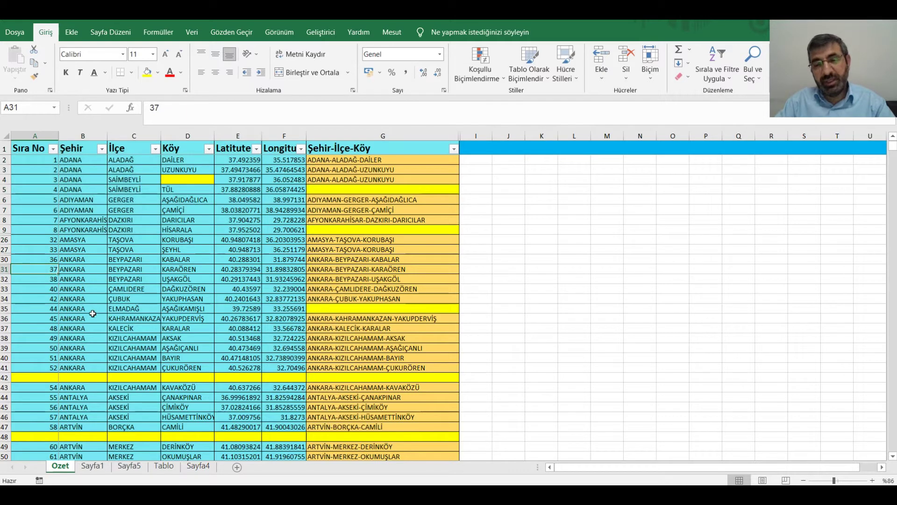
{"action": "left_click", "coordinate": [246, 360], "text": "shift"}
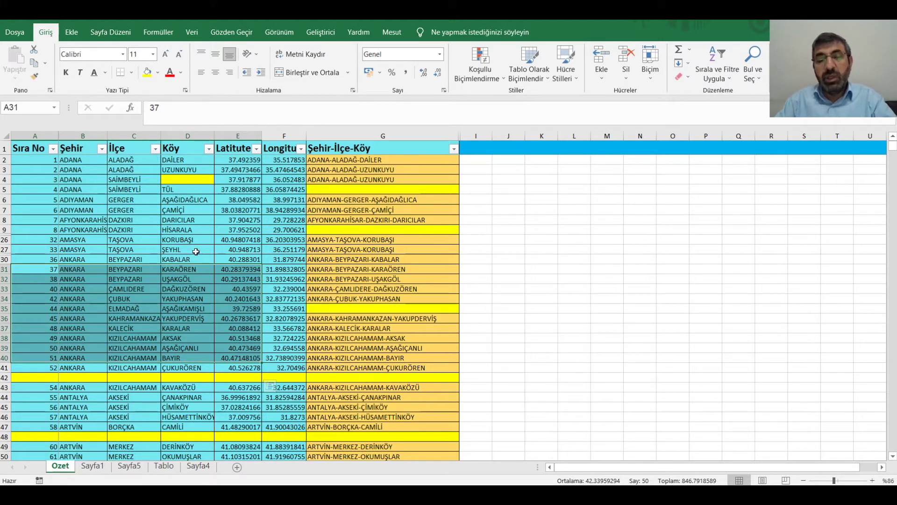
{"action": "left_click", "coordinate": [13, 147]}
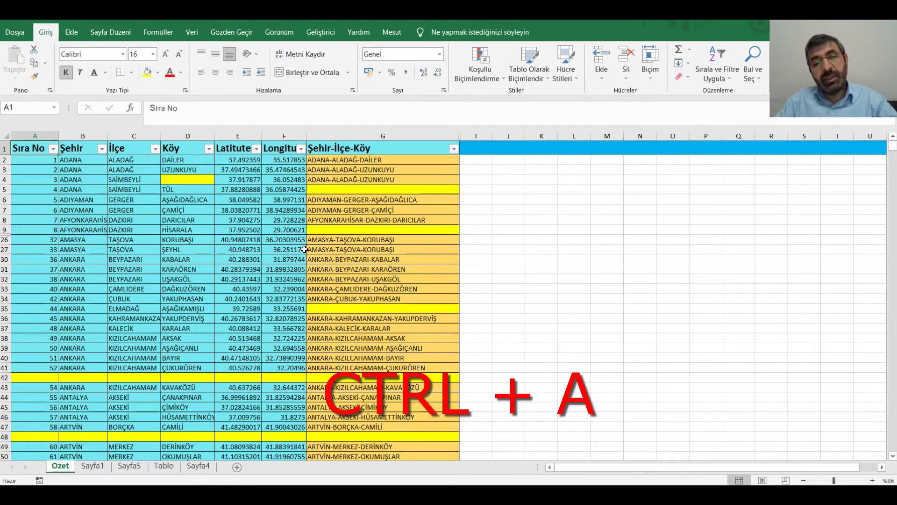
Step: Drop the table selection and scroll down to the empty Şehir cell B48
{"action": "key", "text": "ctrl+a"}
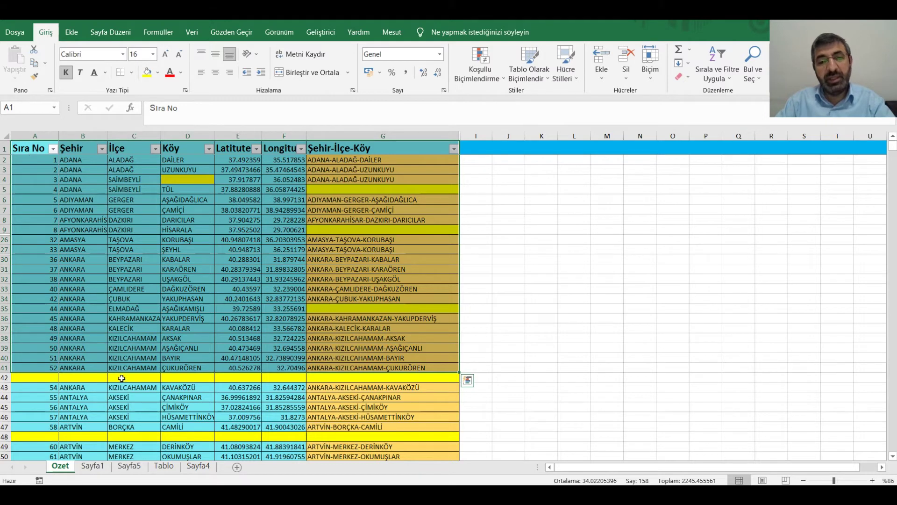
{"action": "key", "text": "Down"}
{"action": "key", "text": "Down"}
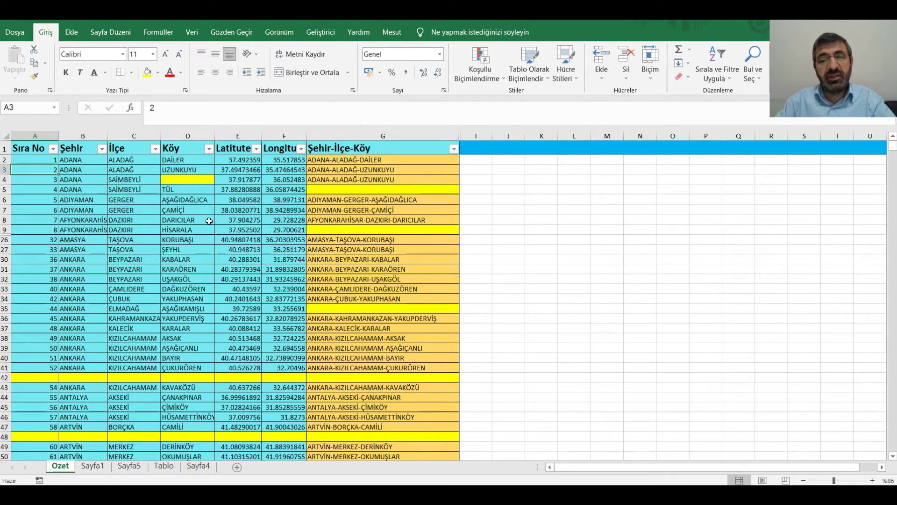
{"action": "scroll", "coordinate": [177, 303], "scroll_direction": "down", "scroll_amount": 2}
{"action": "scroll", "coordinate": [141, 290], "scroll_direction": "down", "scroll_amount": 3}
{"action": "scroll", "coordinate": [127, 280], "scroll_direction": "down", "scroll_amount": 4}
{"action": "scroll", "coordinate": [127, 280], "scroll_direction": "up", "scroll_amount": 2}
{"action": "scroll", "coordinate": [93, 259], "scroll_direction": "up", "scroll_amount": 2}
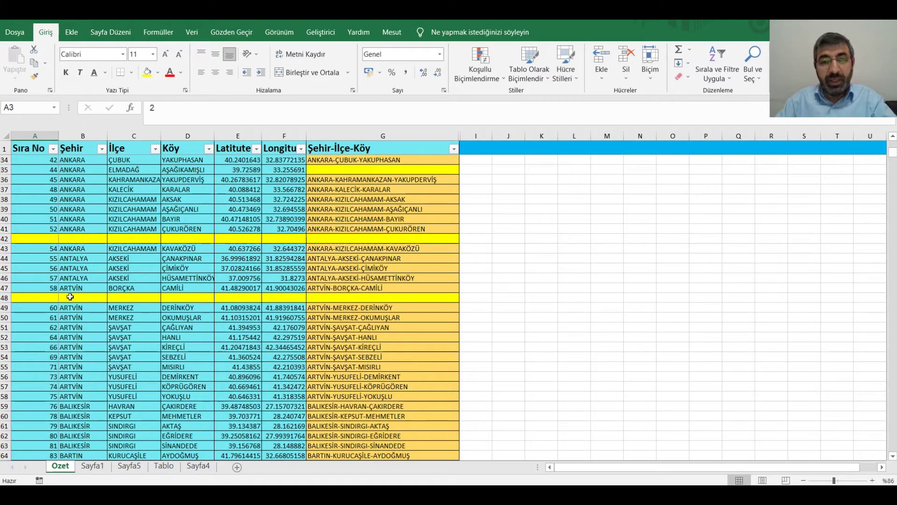
{"action": "left_click", "coordinate": [70, 297]}
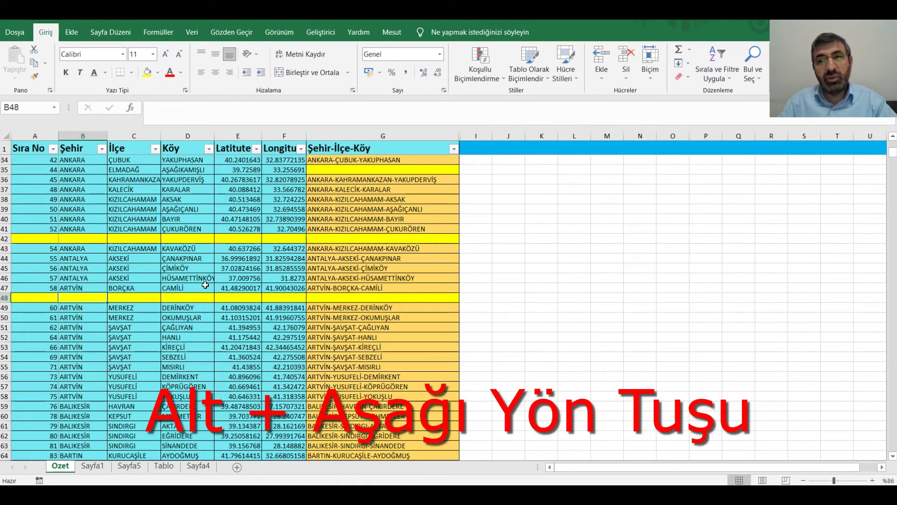
Step: Pick BALIKESİR in B48 and HASANKEYF in C48 from the Alt+Down lists, then select D48
{"action": "key", "text": "alt+Down"}
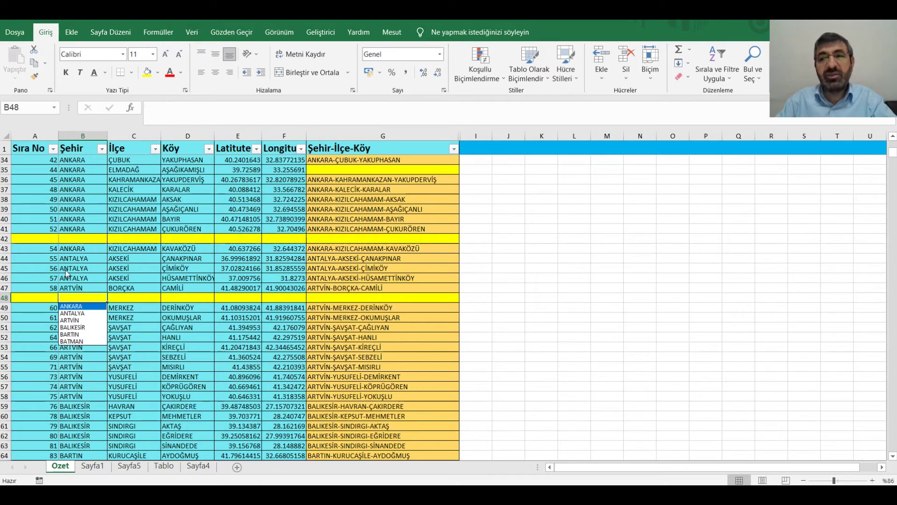
{"action": "left_click", "coordinate": [76, 327]}
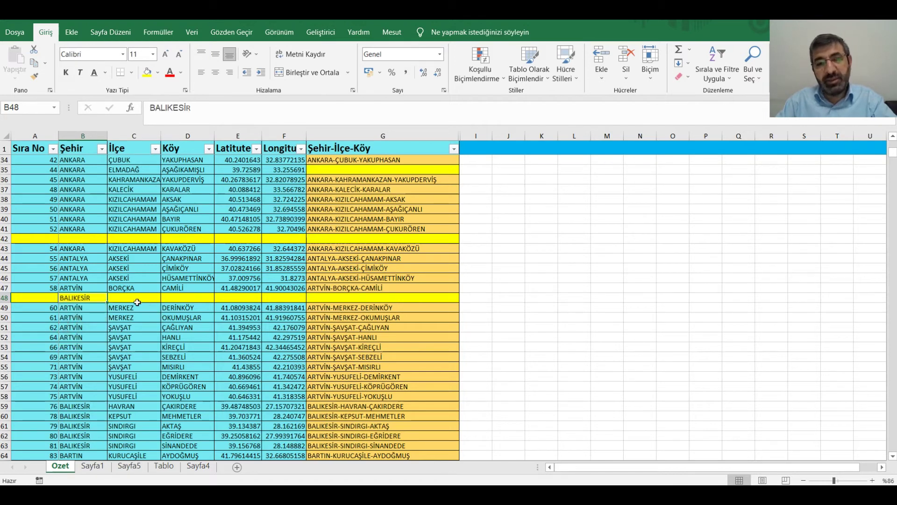
{"action": "left_click", "coordinate": [139, 299]}
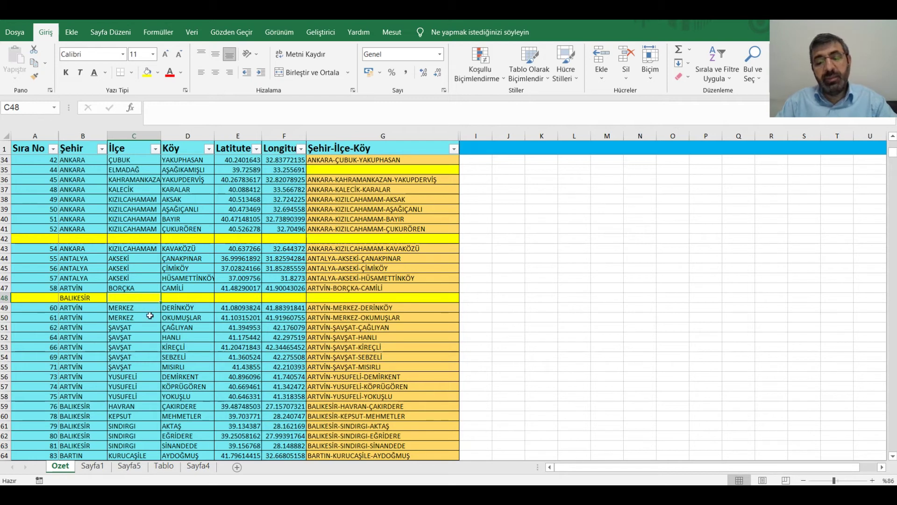
{"action": "key", "text": "alt+Down"}
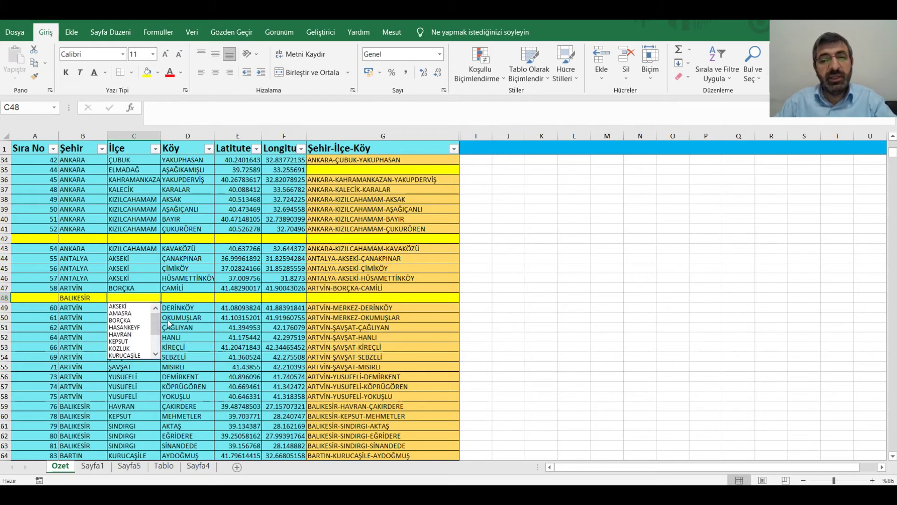
{"action": "left_click", "coordinate": [123, 327]}
{"action": "left_click", "coordinate": [182, 299]}
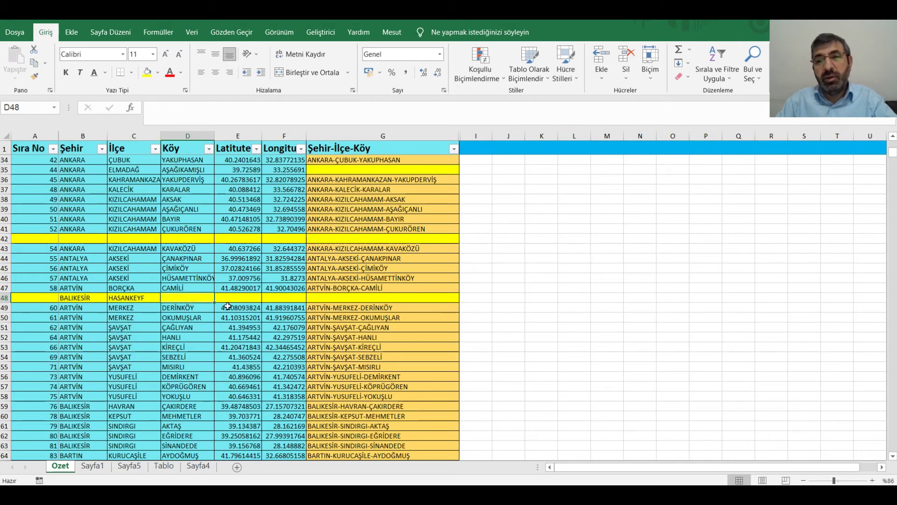